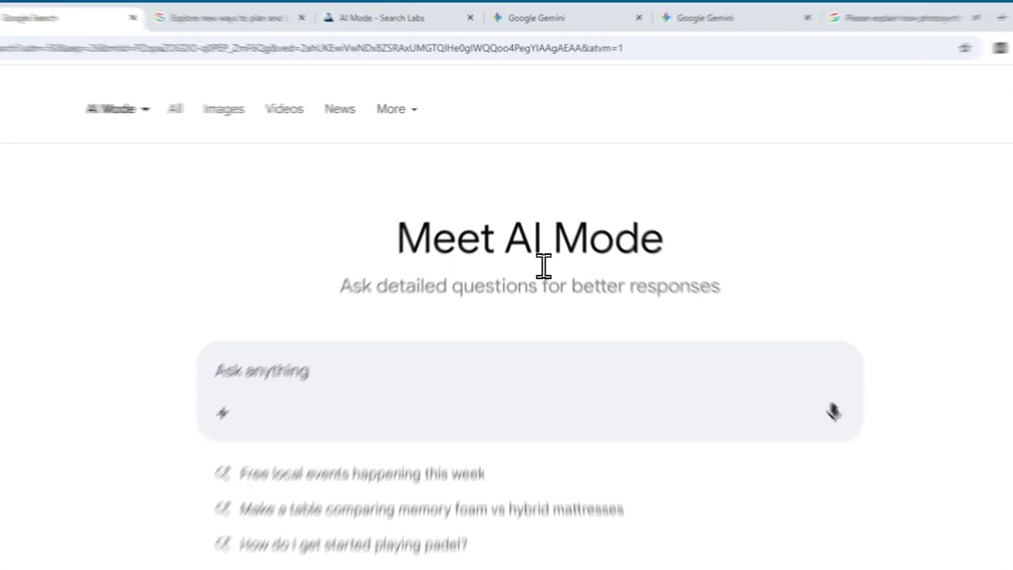
Highlight 'AI Mode' in the welcome heading, then open and scroll the travel-planning article
left_click_drag(509, 196, 620, 197)
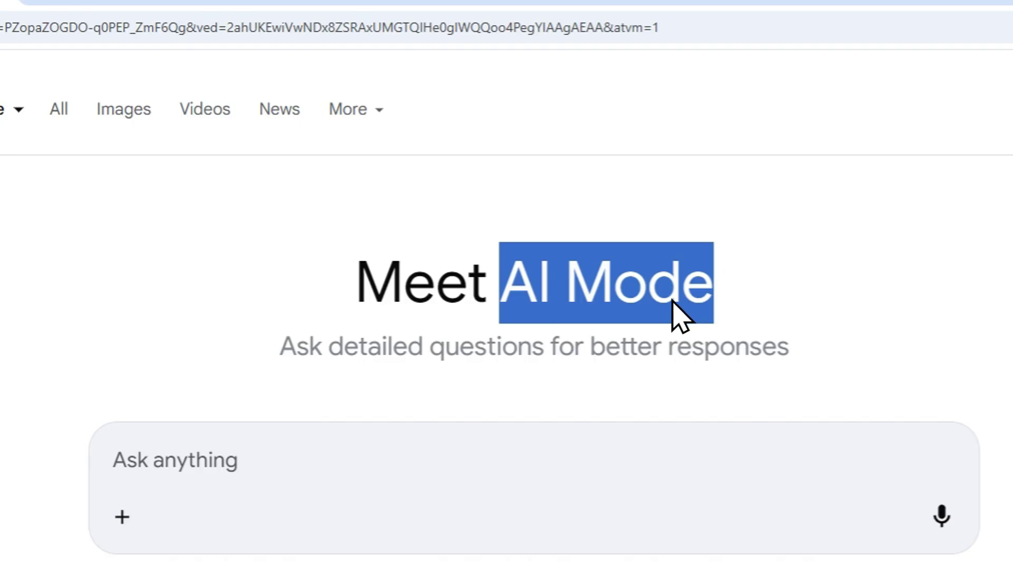
left_click(355, 34)
scroll(576, 481, "down", 10)
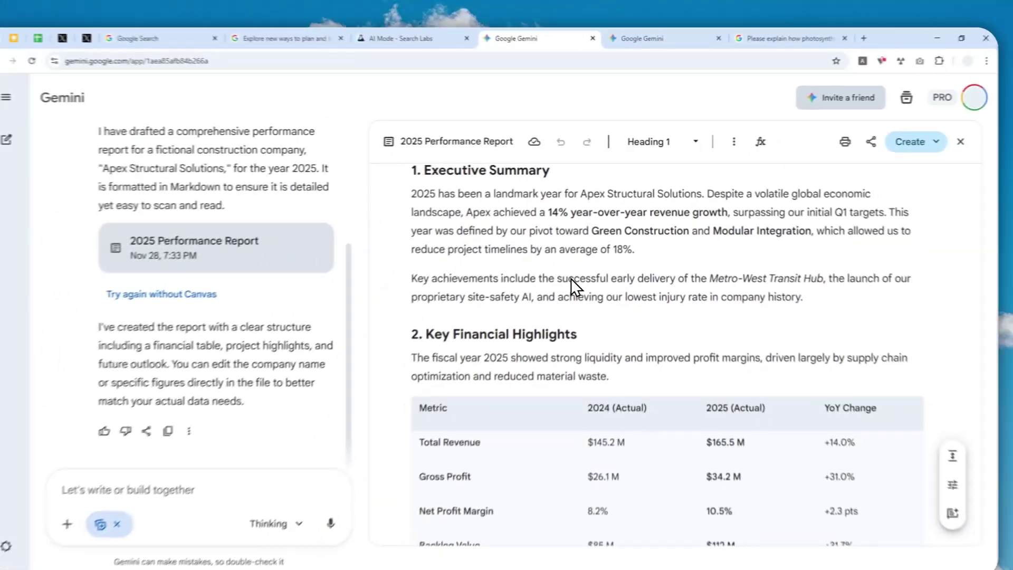
Scroll the 2025 Performance Report, then the BuildRight Construction preview, and return to Google Search
scroll(507, 377, "down", 10)
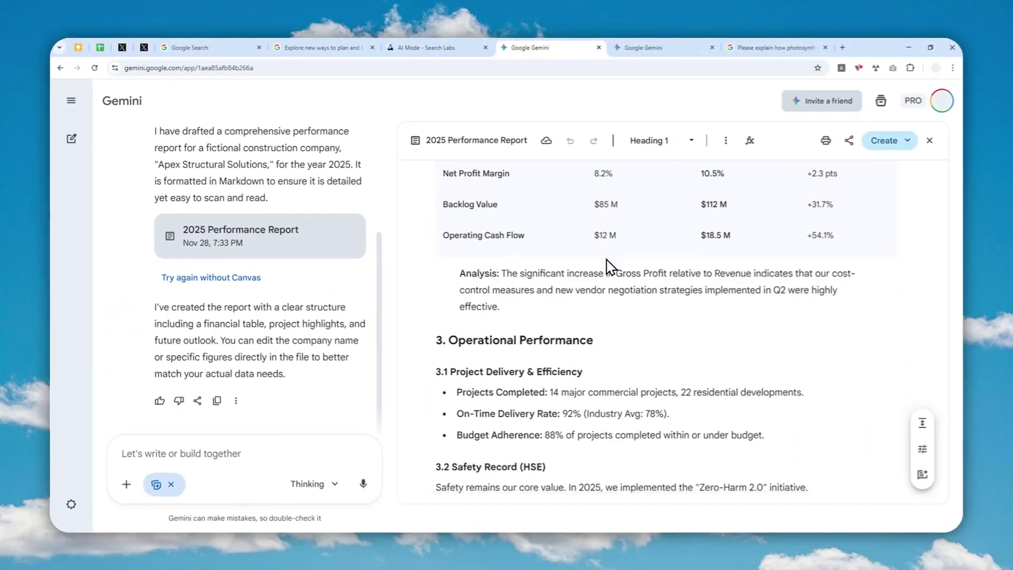
scroll(609, 271, "down", 4)
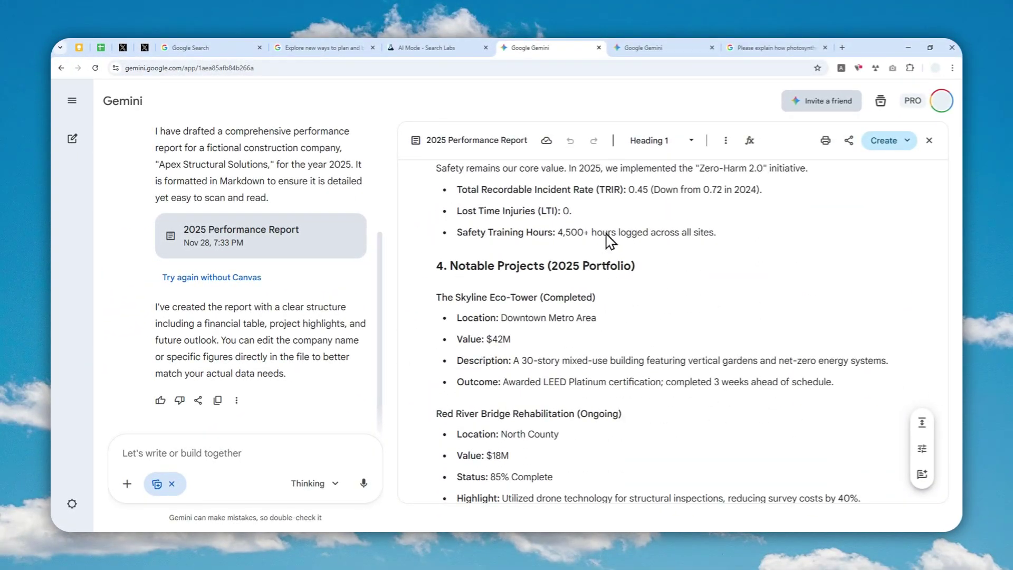
left_click(641, 47)
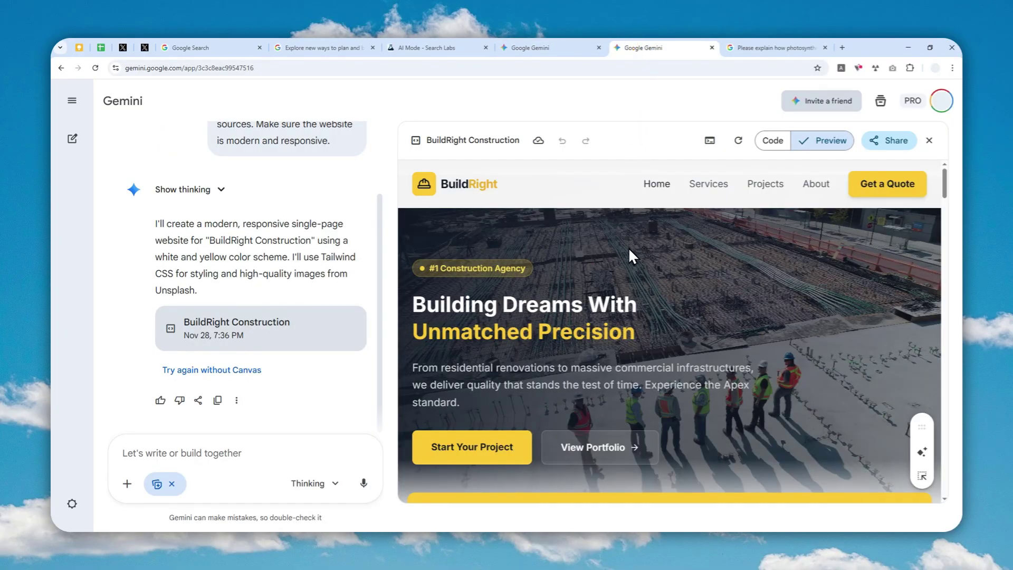
scroll(633, 266, "down", 6)
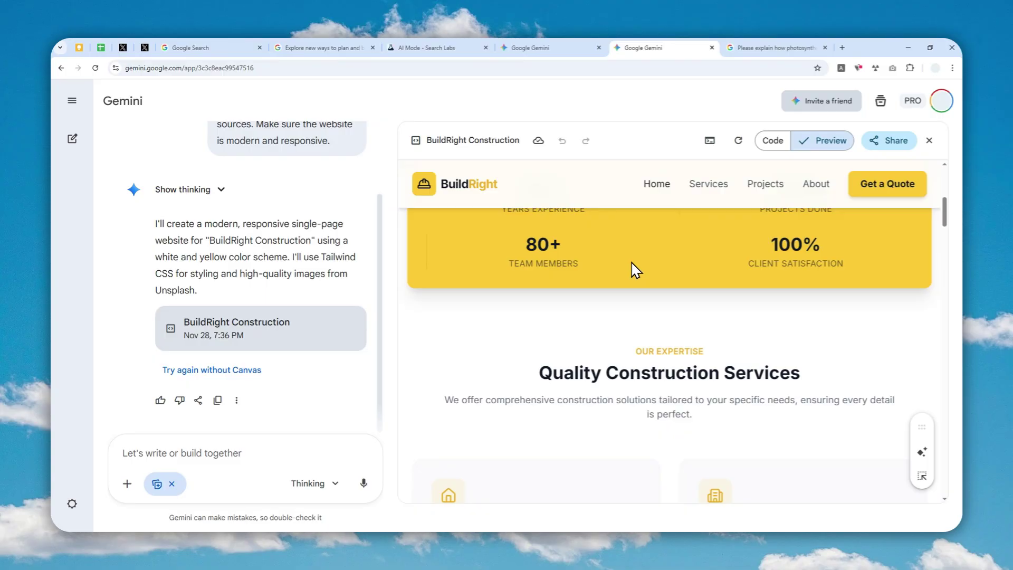
scroll(636, 272, "down", 5)
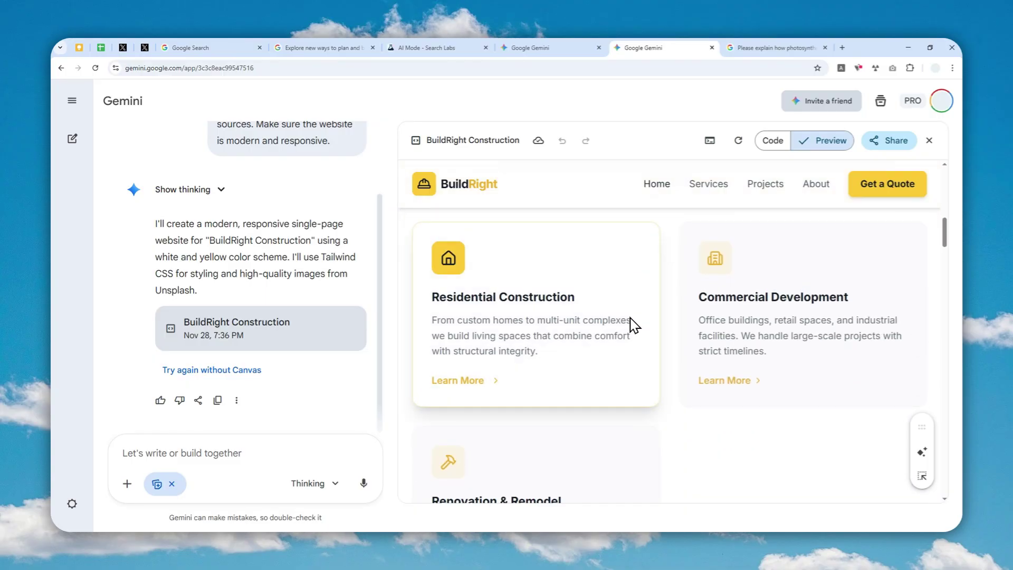
scroll(601, 320, "down", 2)
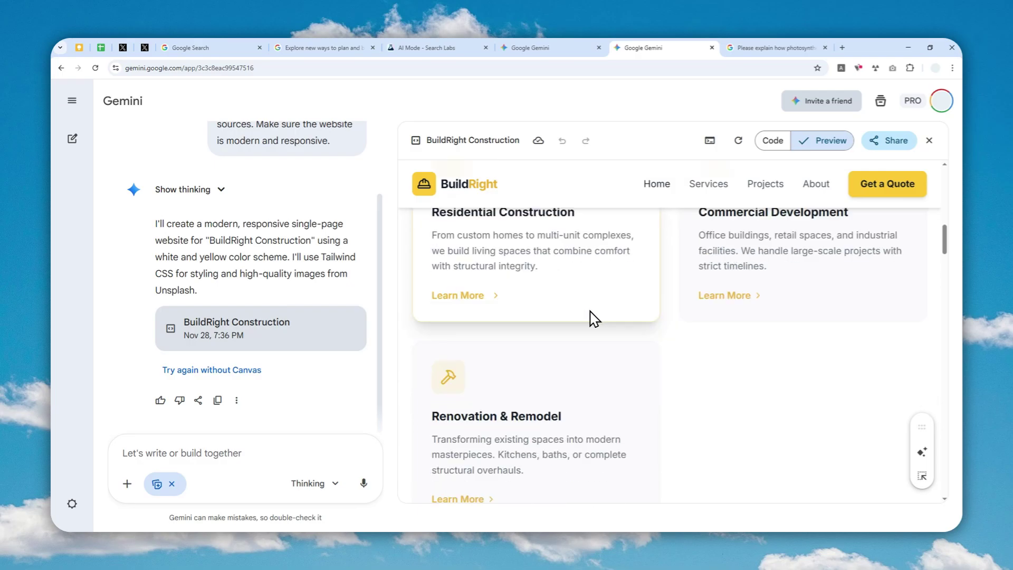
left_click(227, 47)
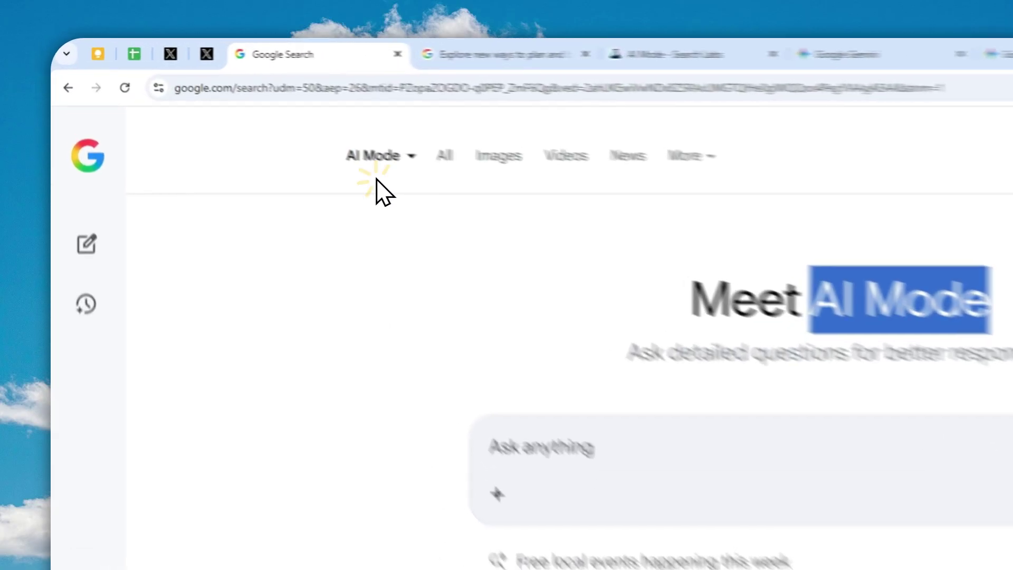
Deselect the highlighted 'AI Mode' text in the welcome heading
left_click(247, 125)
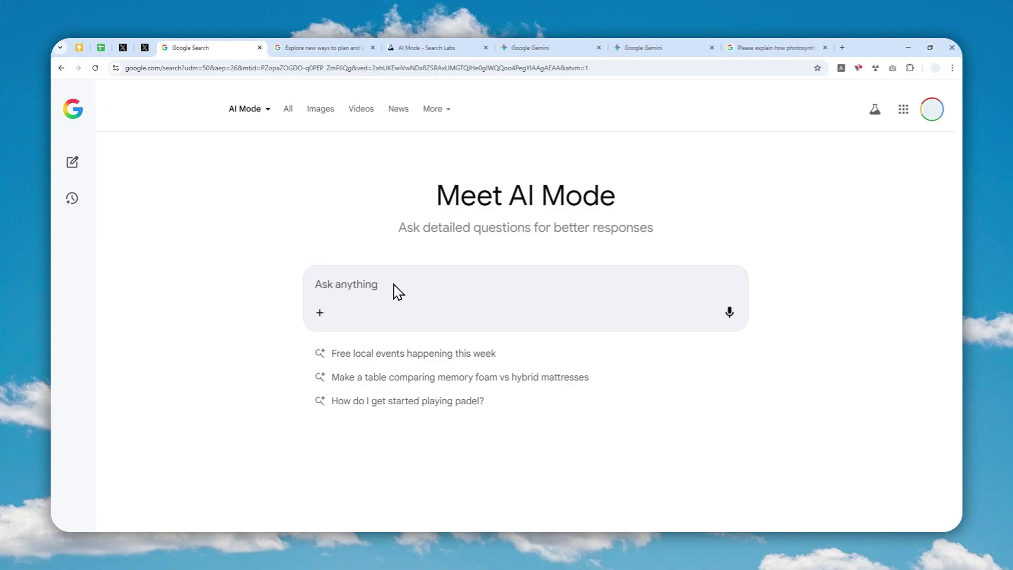
Confirm the AI Mode experiment toggle is on in Search Labs, then return to Google Search
left_click(426, 47)
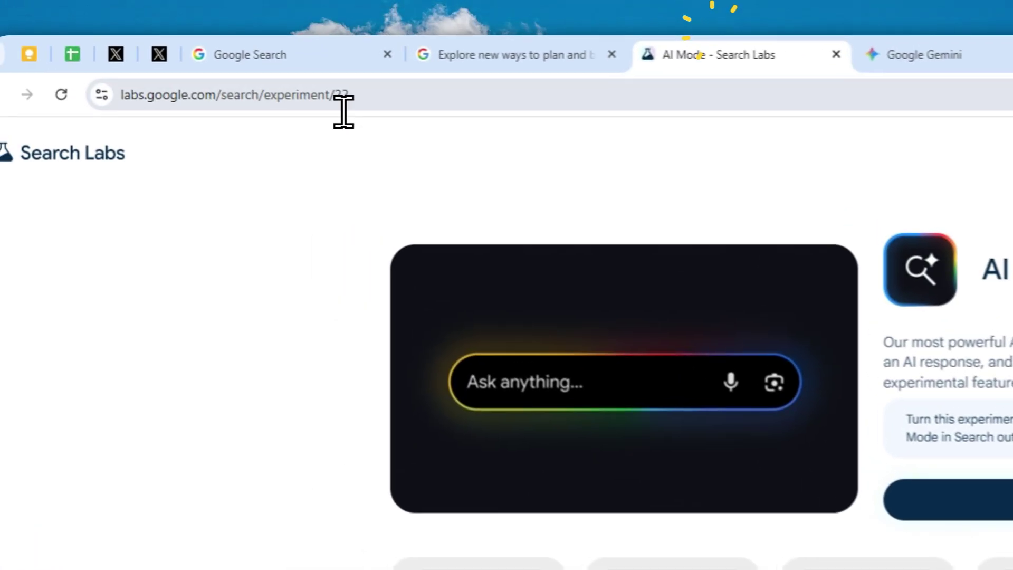
left_click(233, 73)
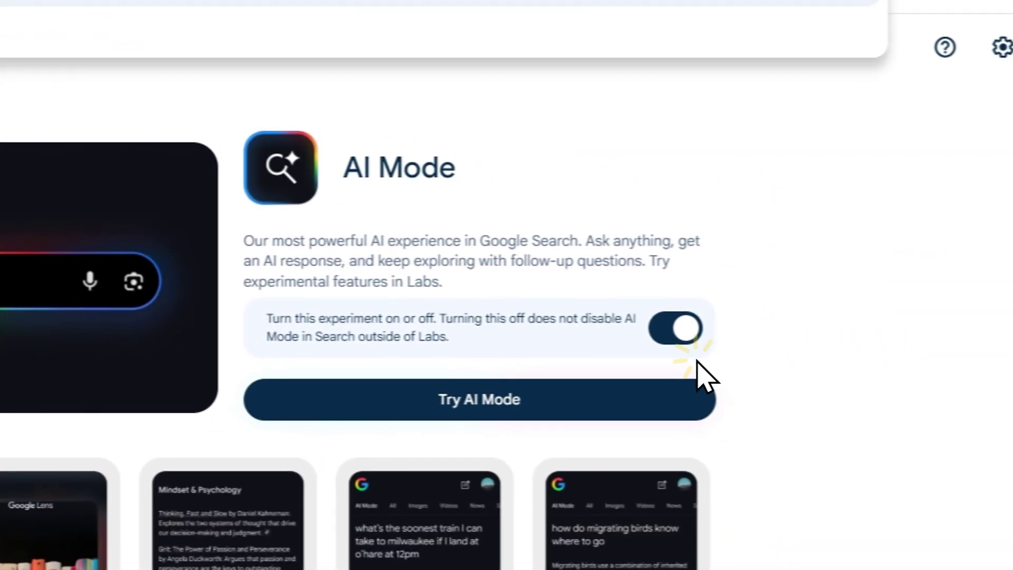
left_click(786, 356)
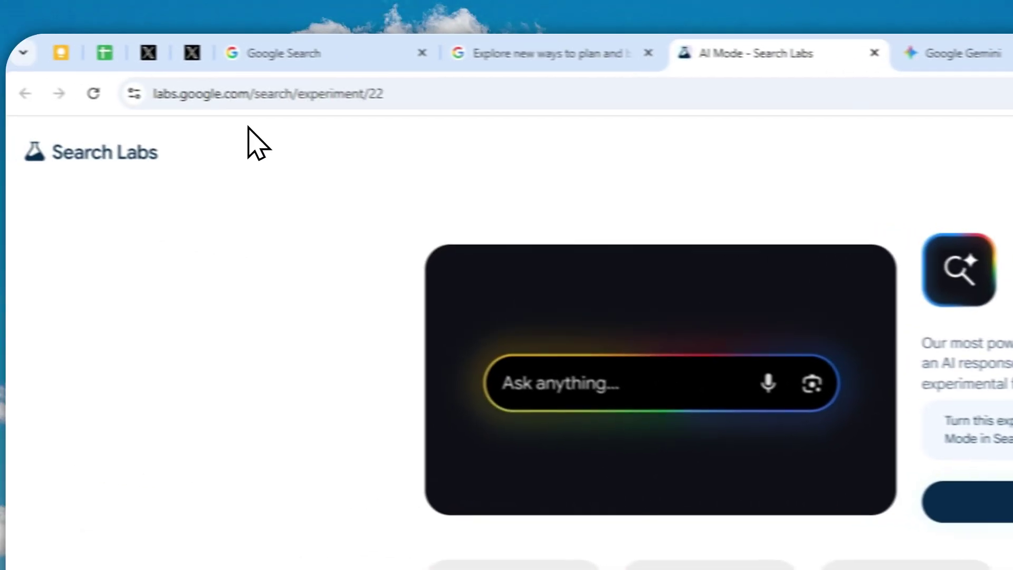
left_click(245, 93)
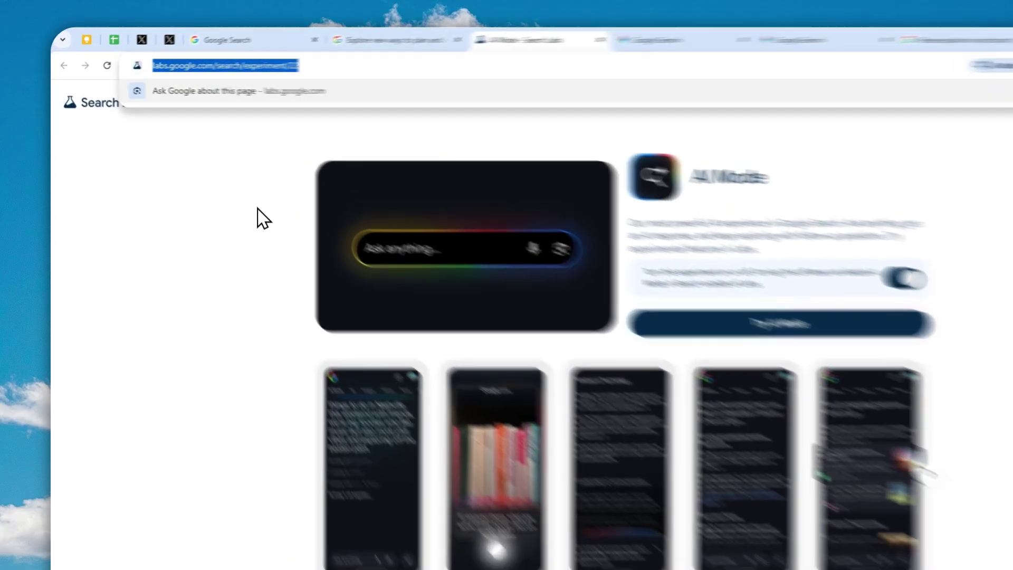
left_click(203, 48)
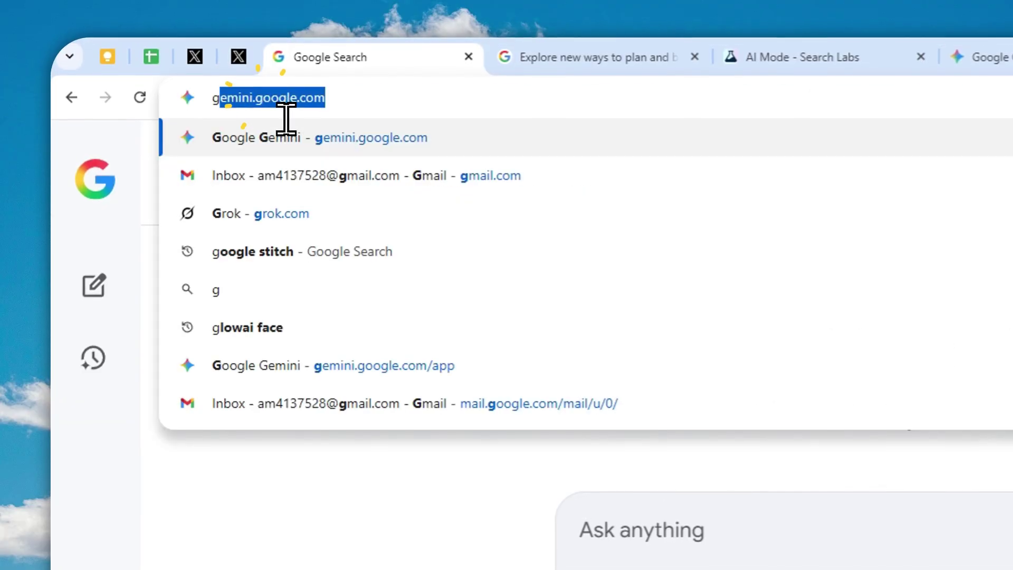
Load google.com/ai and bring up paste options in the empty question box
type("e.com/ai")
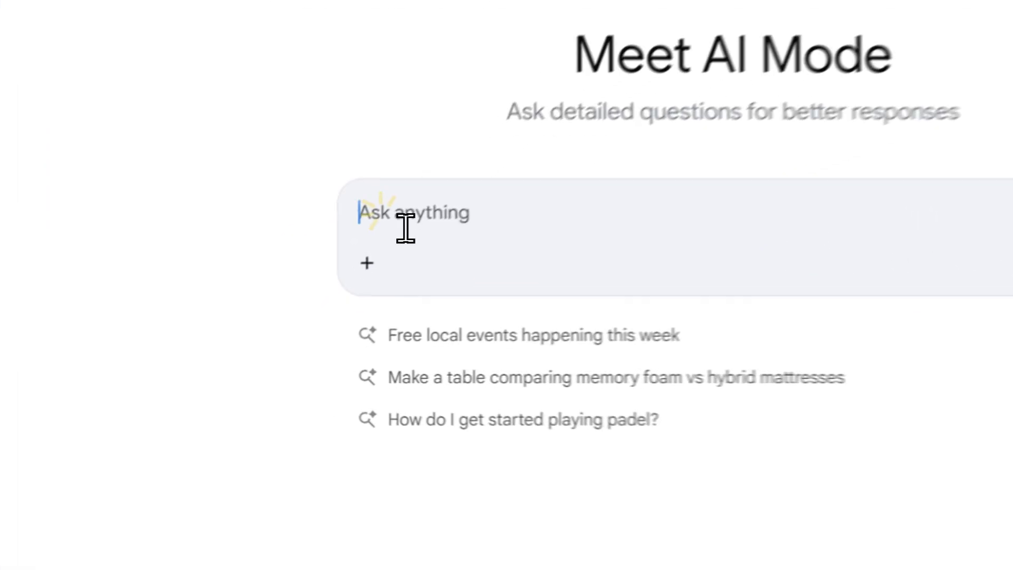
right_click(333, 288)
Paste the seven-day Tokyo travel request for someone living in Thailand and submit it
left_click(369, 377)
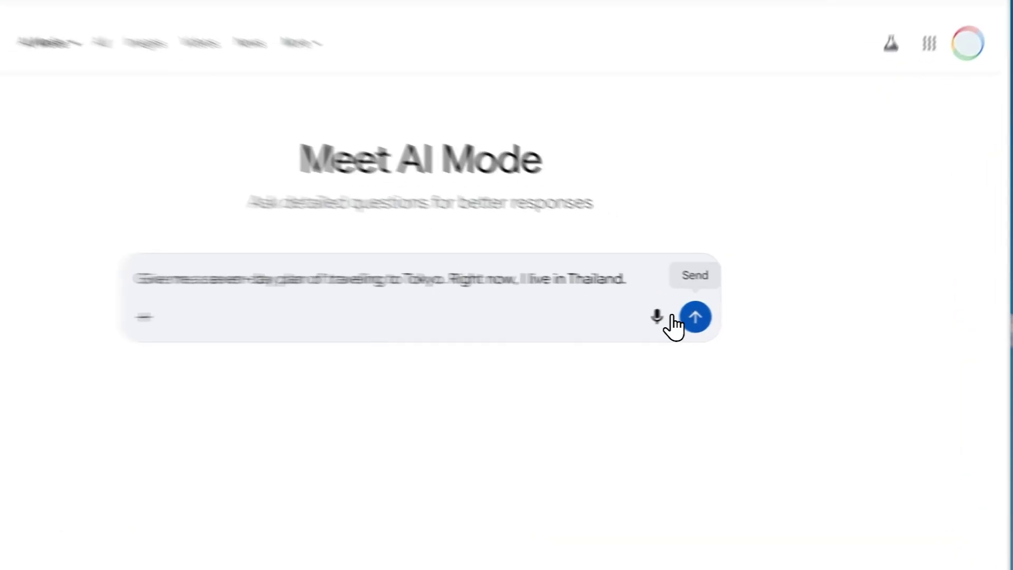
left_click(729, 312)
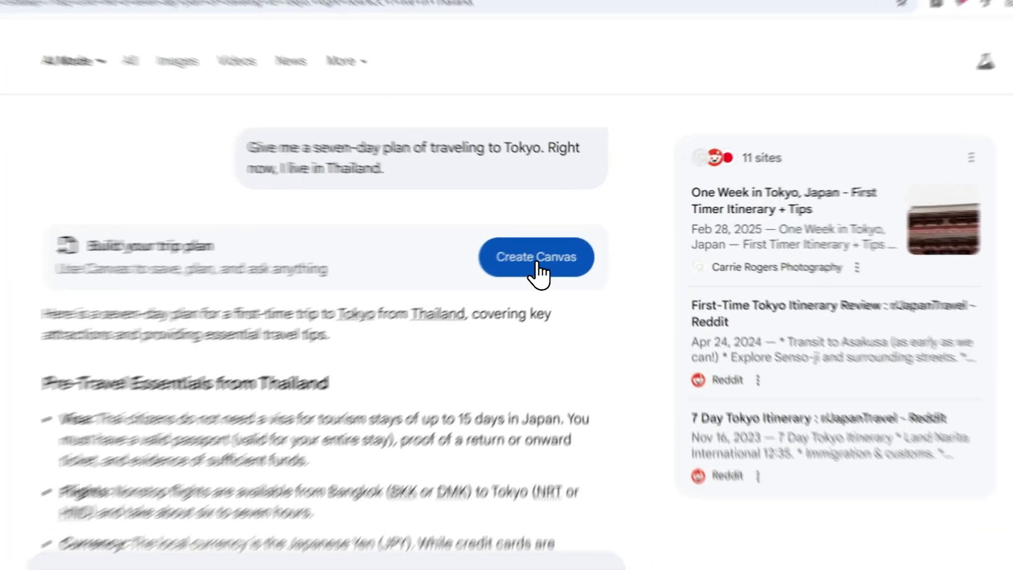
Turn the Tokyo trip plan into a Canvas and let its research finish
left_click(570, 243)
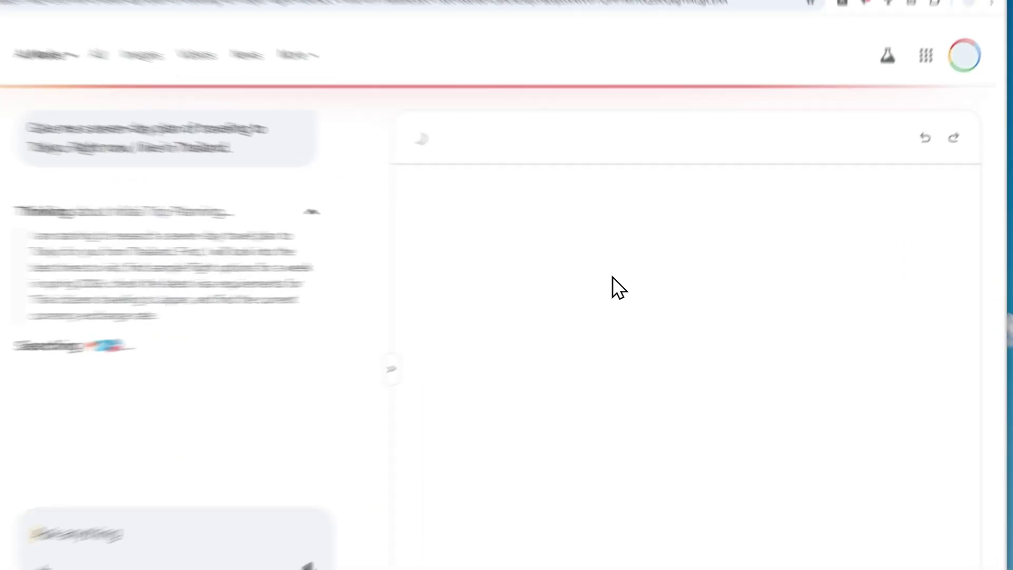
left_click(672, 275)
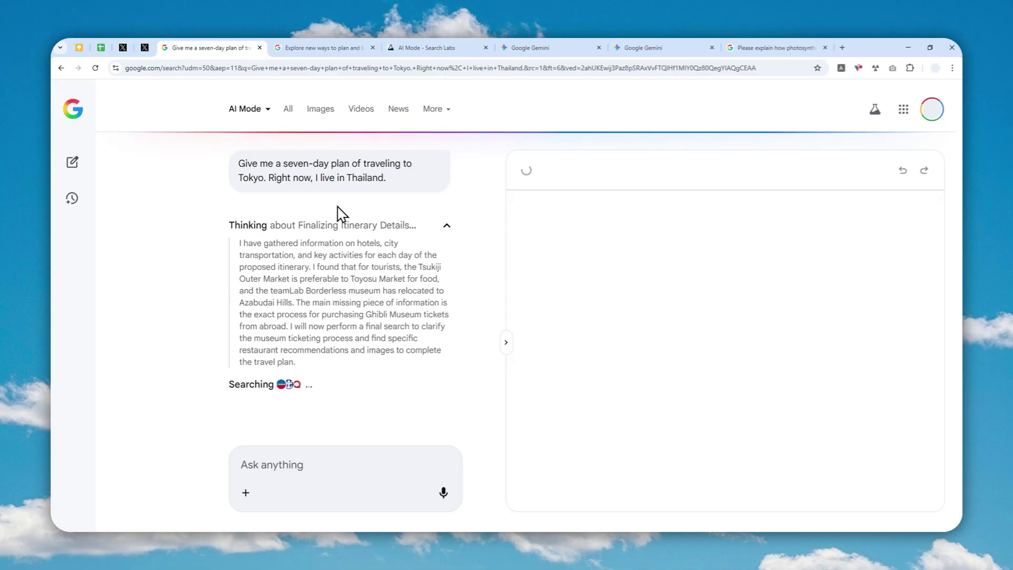
left_click(295, 411)
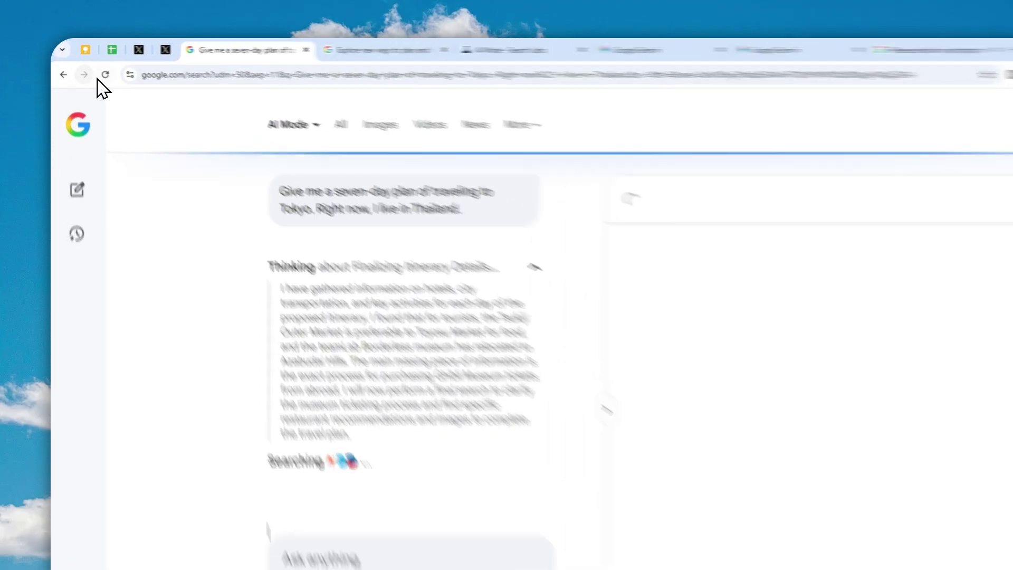
Reload the page and scroll the Canvas from Day 1 through Day 7 to the Theme Park alternative
left_click(105, 74)
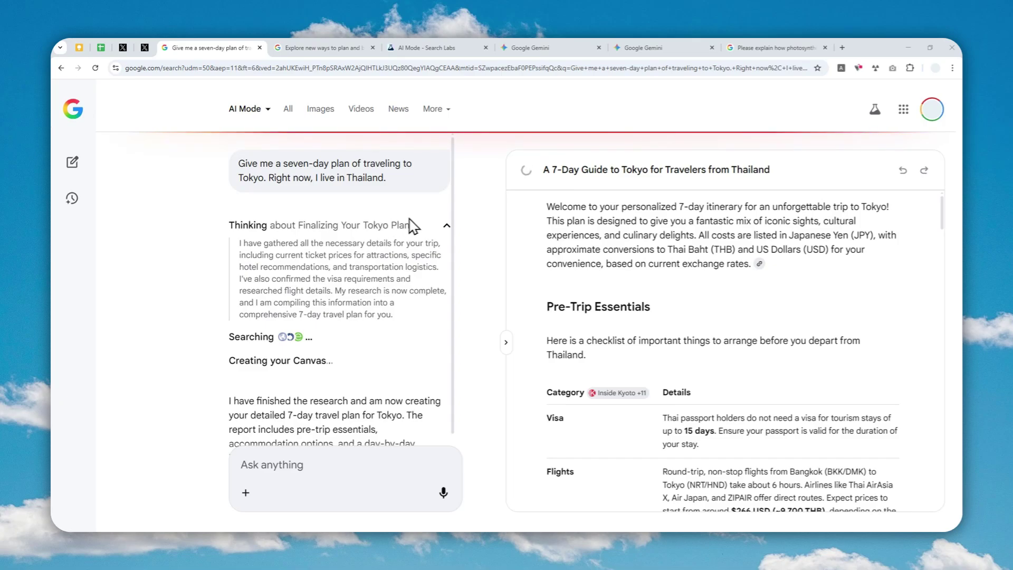
scroll(643, 263, "down", 10)
scroll(659, 261, "down", 14)
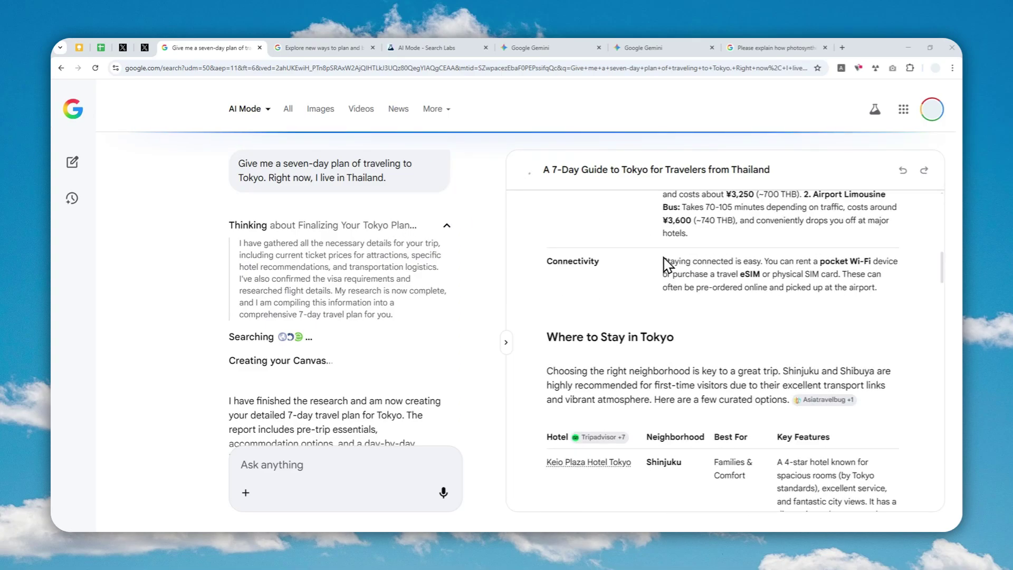
scroll(691, 248, "down", 3)
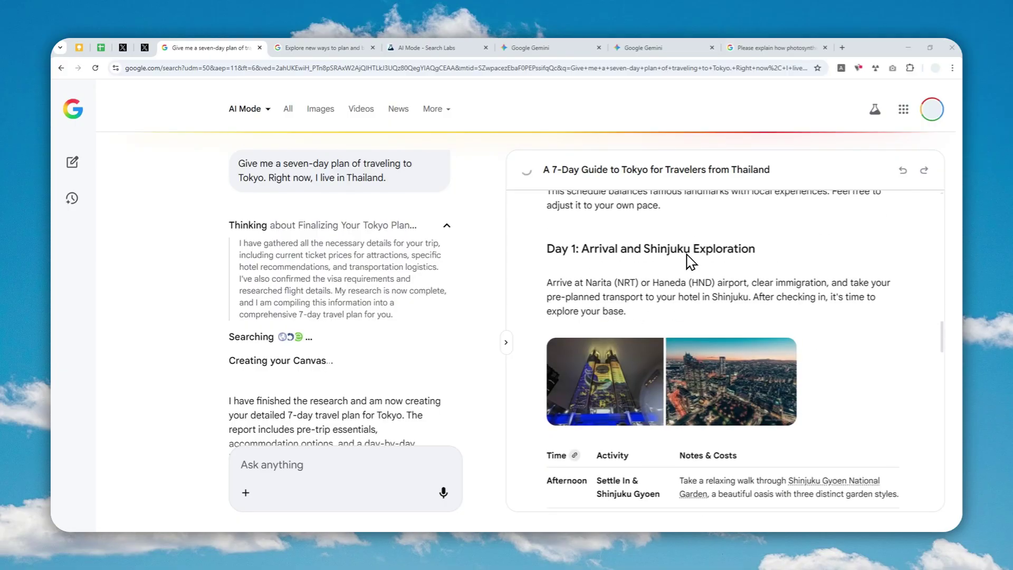
scroll(694, 252, "down", 4)
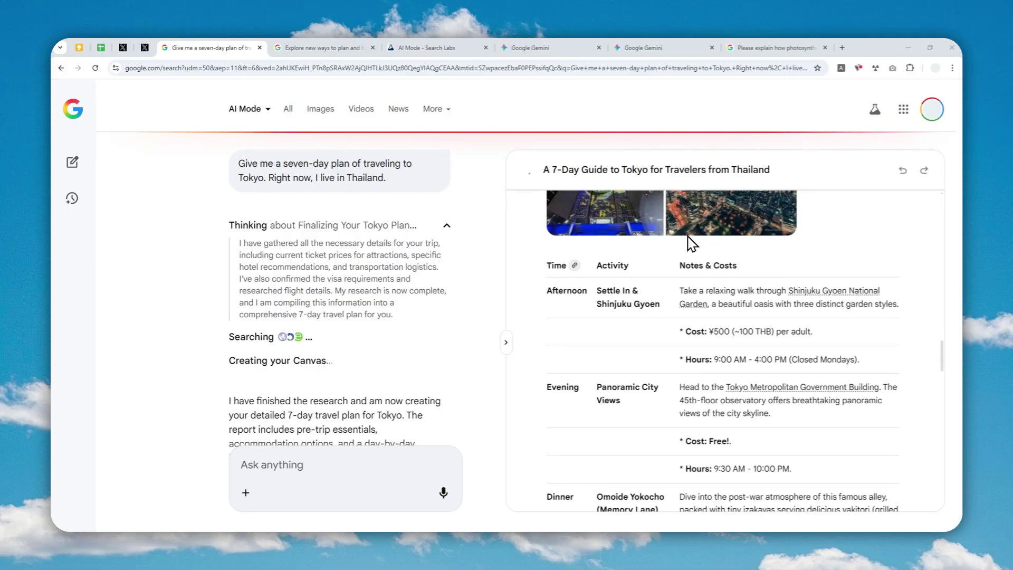
scroll(626, 271, "down", 7)
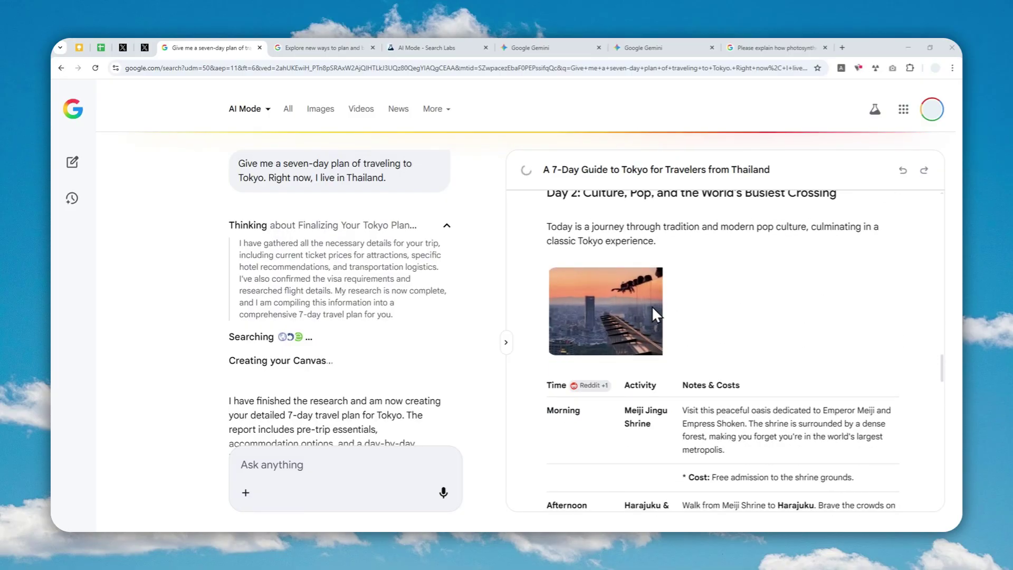
scroll(734, 288, "down", 6)
scroll(721, 292, "down", 5)
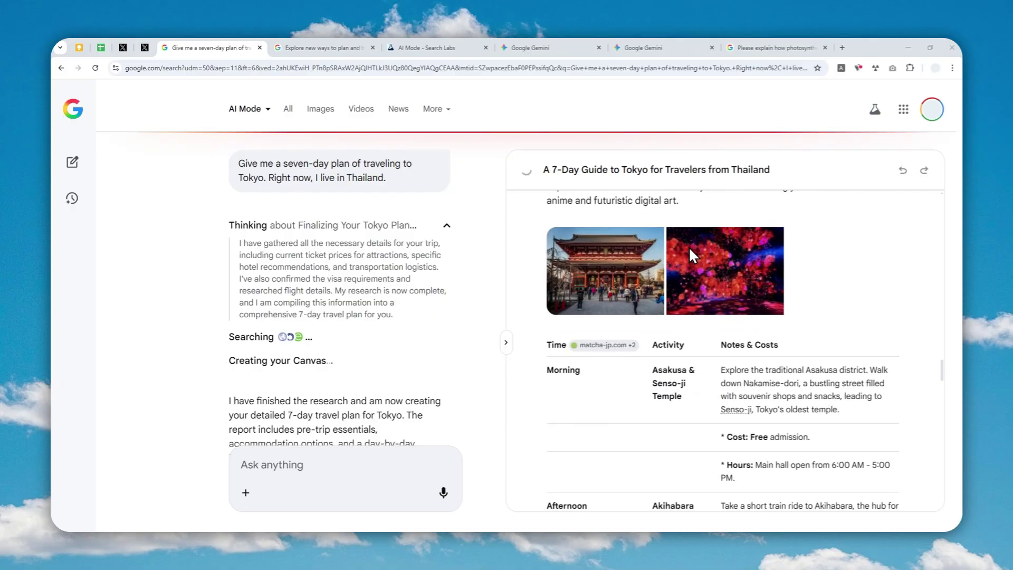
scroll(696, 291, "down", 8)
scroll(706, 332, "down", 8)
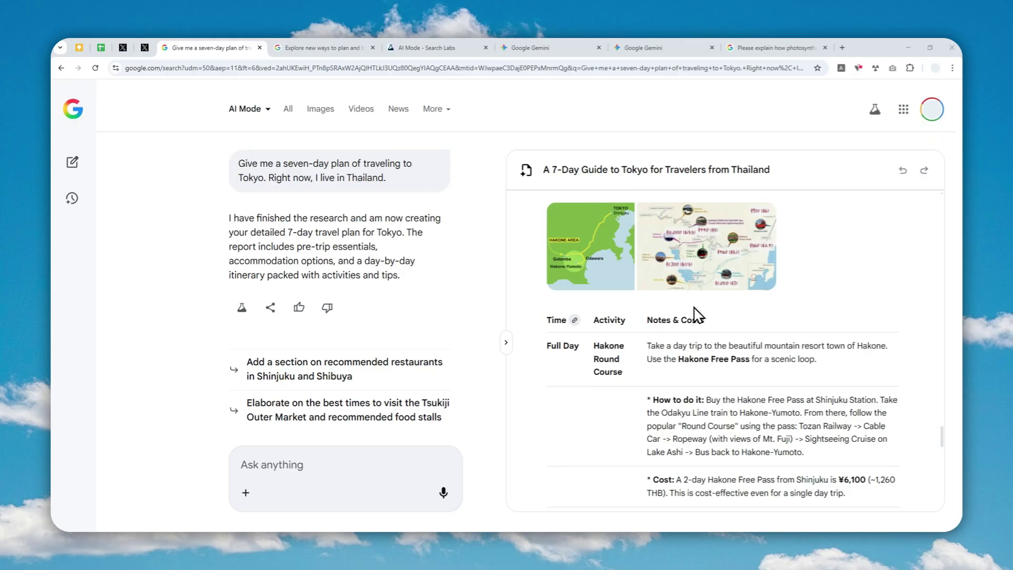
scroll(675, 311, "down", 12)
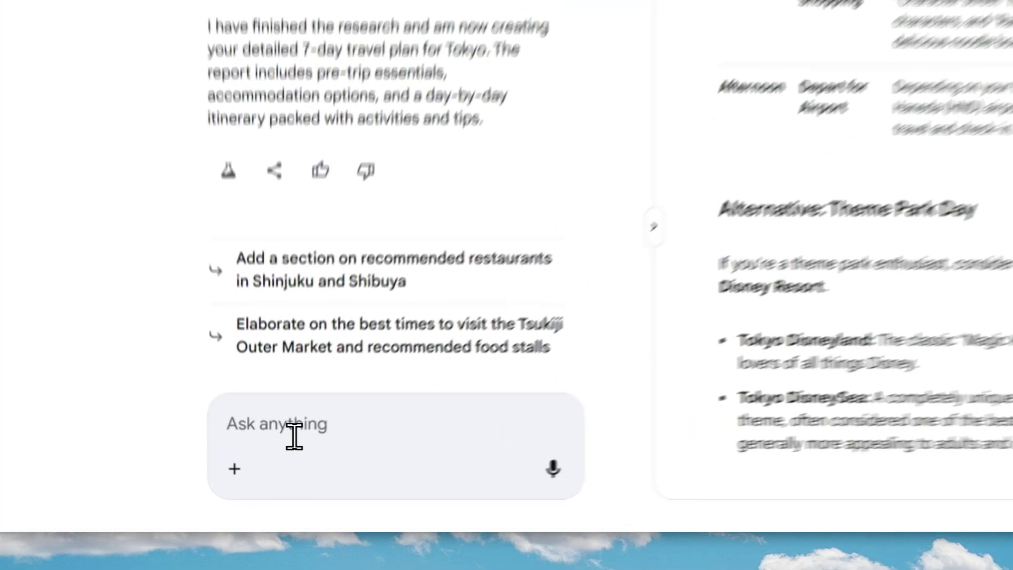
left_click(282, 470)
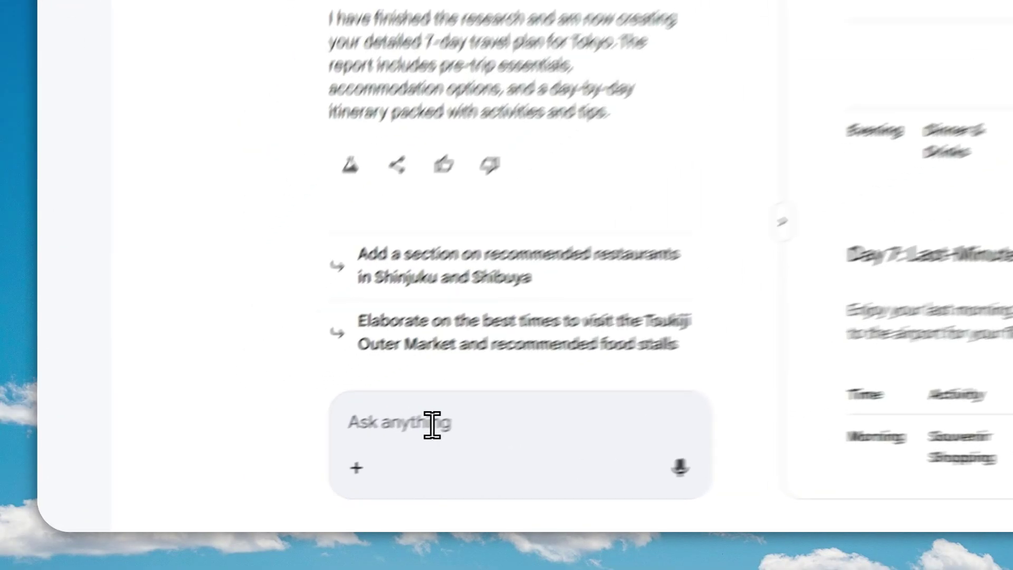
Paste and send a follow-up asking for a more concise 4-day Tokyo plan
left_click(285, 471)
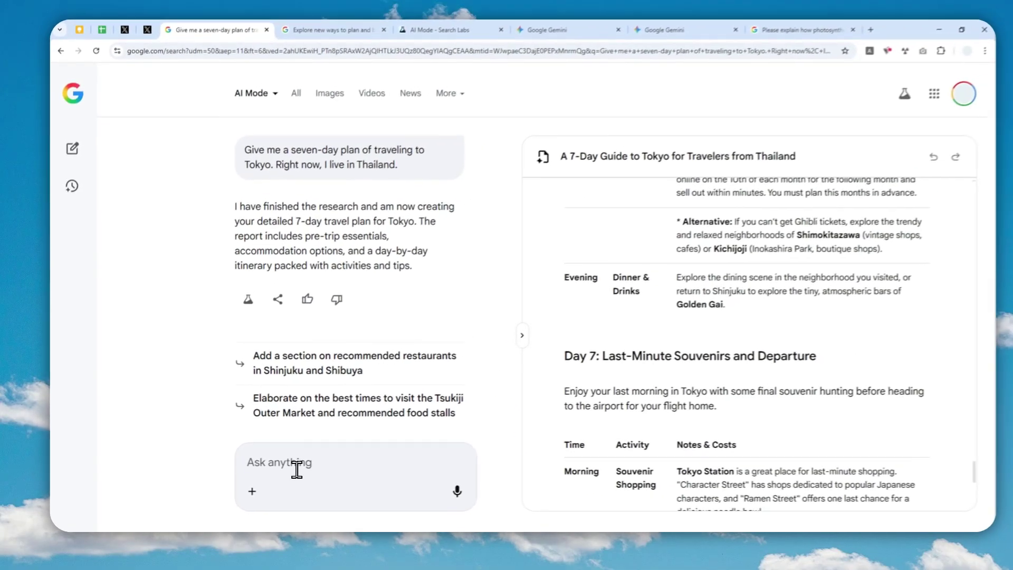
left_click(288, 471)
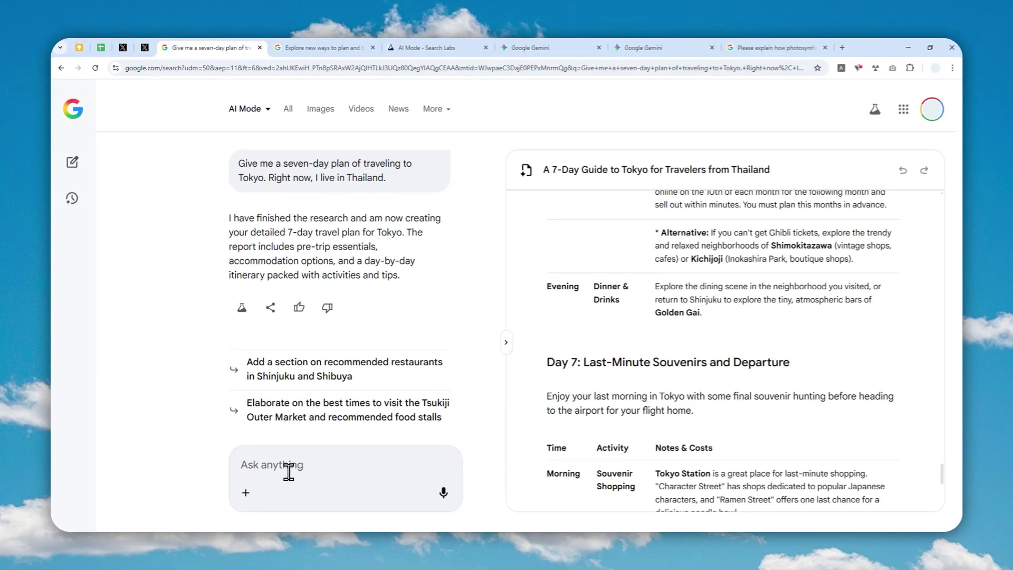
type("Sorry, I have a new update, please change the plan to 4 days and please make the response in the canvas more concise.")
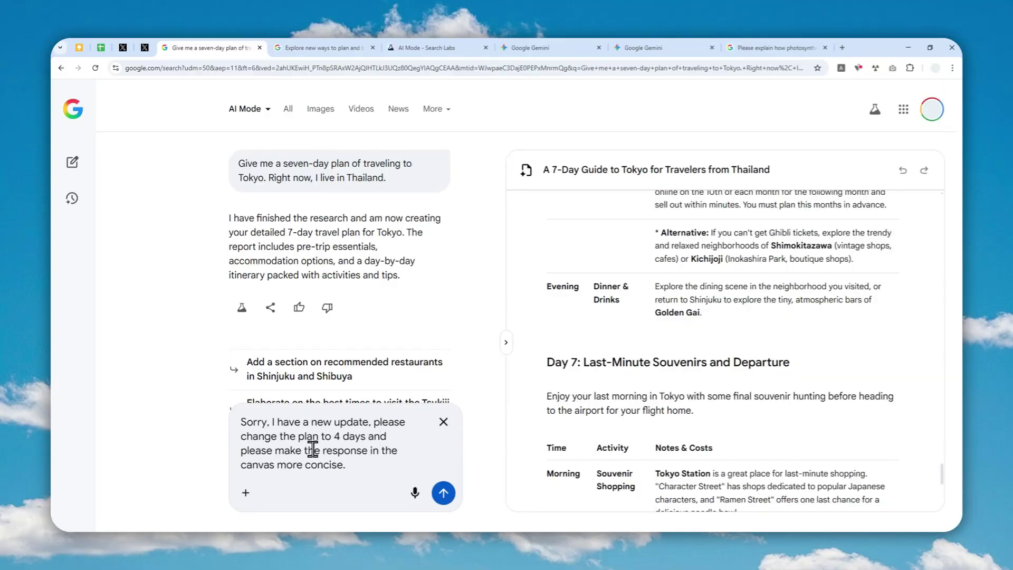
left_click(443, 493)
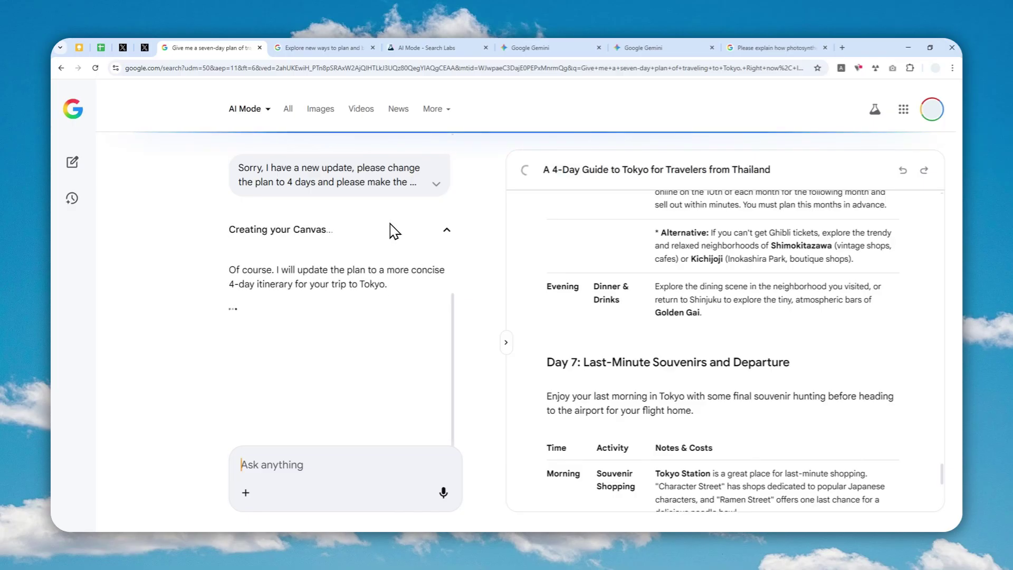
Scroll the rewritten canvas to the 'Day 4: Market Flavors & Departure' section
scroll(599, 276, "up", 5)
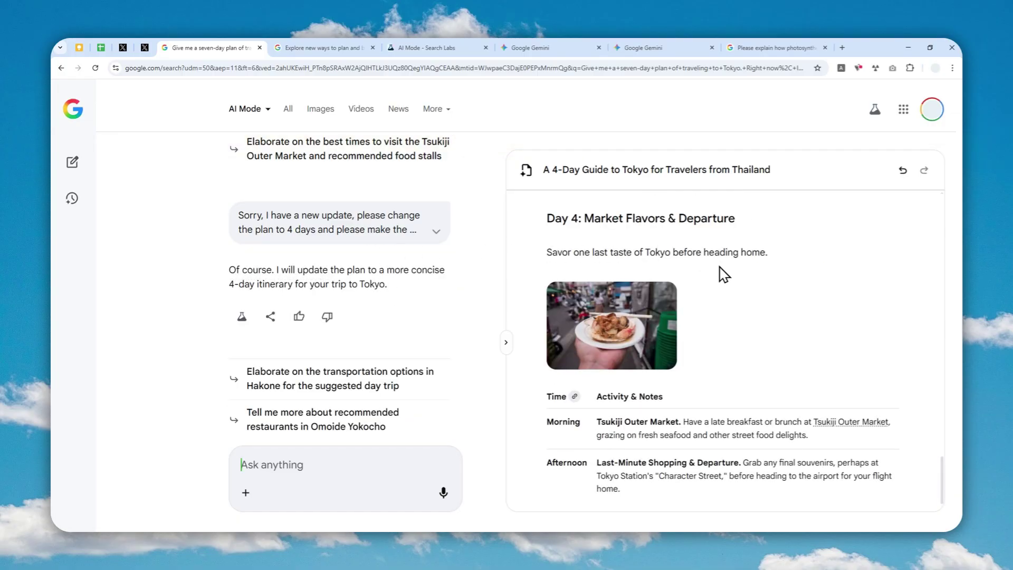
Select all the guide text, then clear it and highlight the word '4-day' in the intro
key("ctrl+a")
scroll(723, 271, "up", 10)
scroll(780, 278, "up", 15)
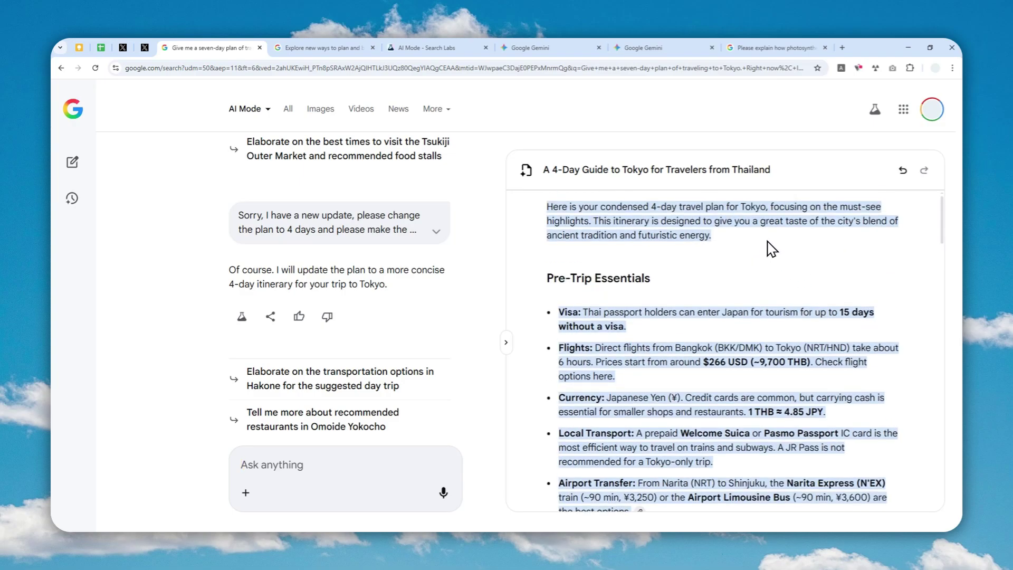
left_click(701, 234)
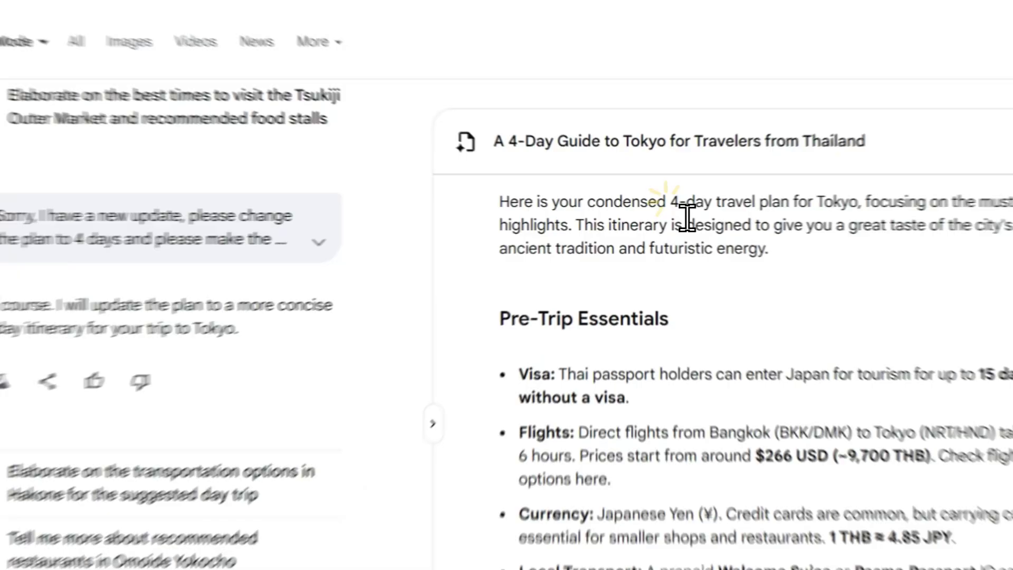
double_click(664, 206)
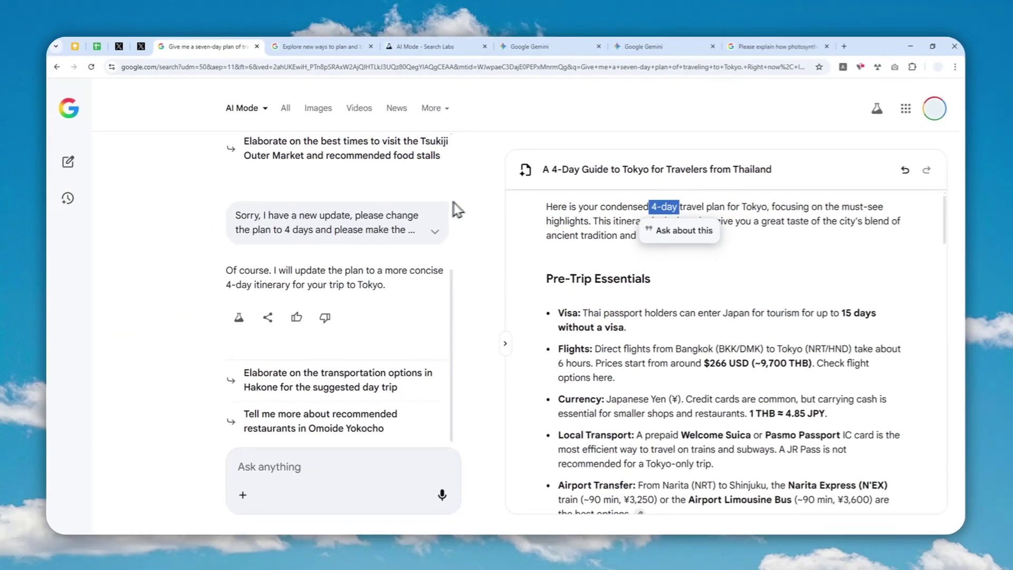
Scroll through the revised 4-day Tokyo itinerary day by day
scroll(365, 232, "up", 5)
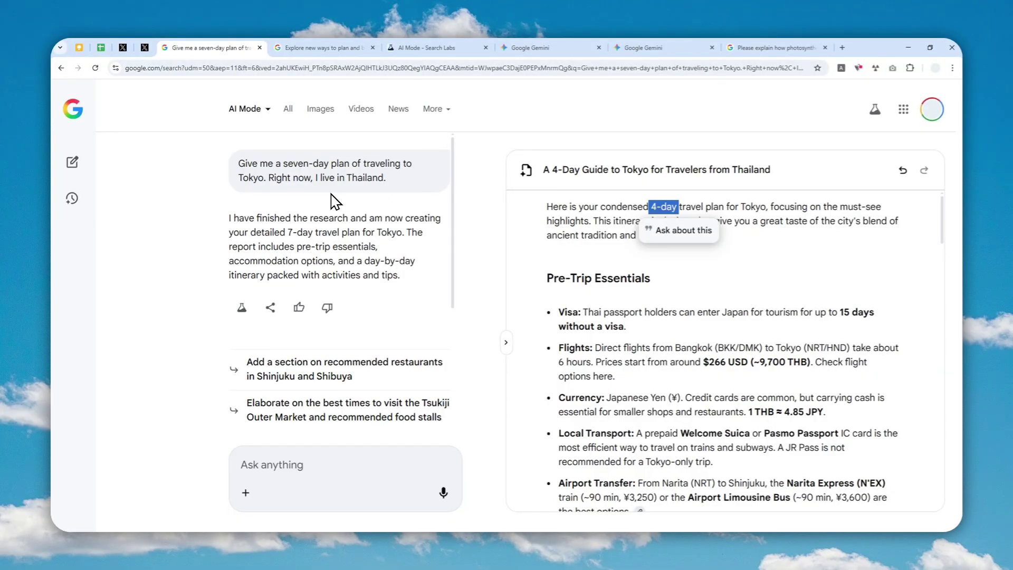
scroll(327, 213, "down", 5)
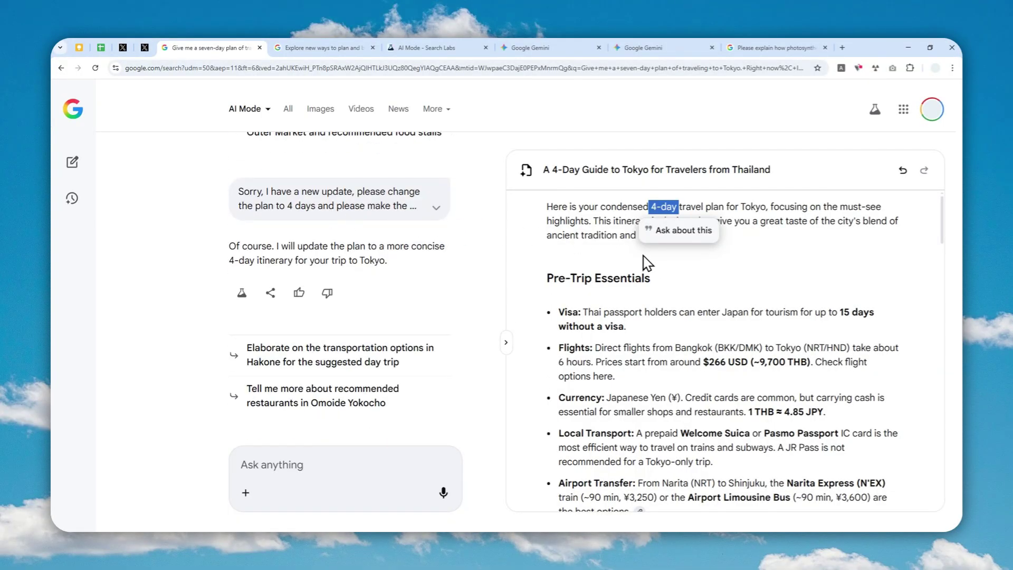
scroll(674, 280, "down", 4)
scroll(674, 286, "down", 3)
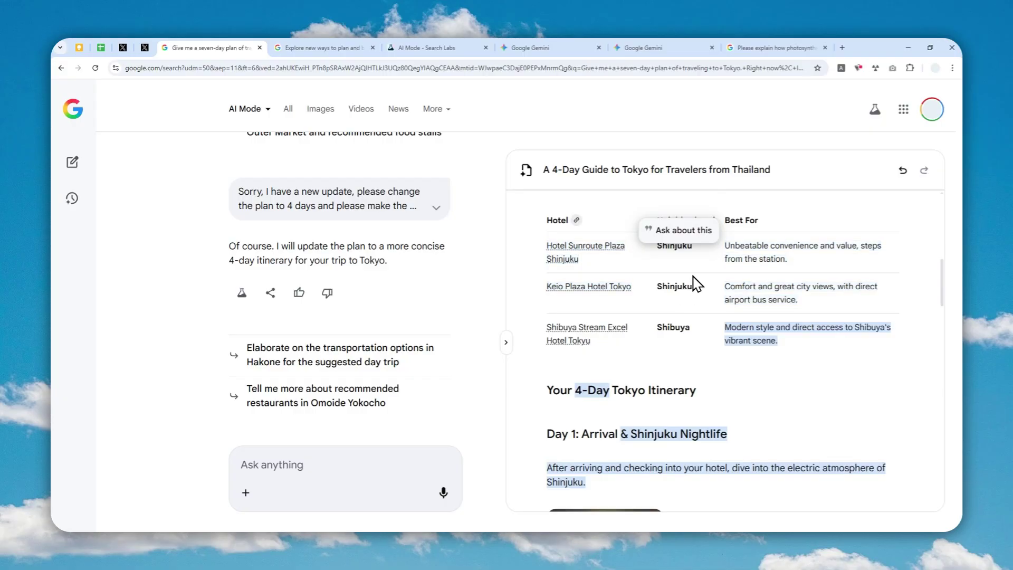
scroll(692, 296, "down", 4)
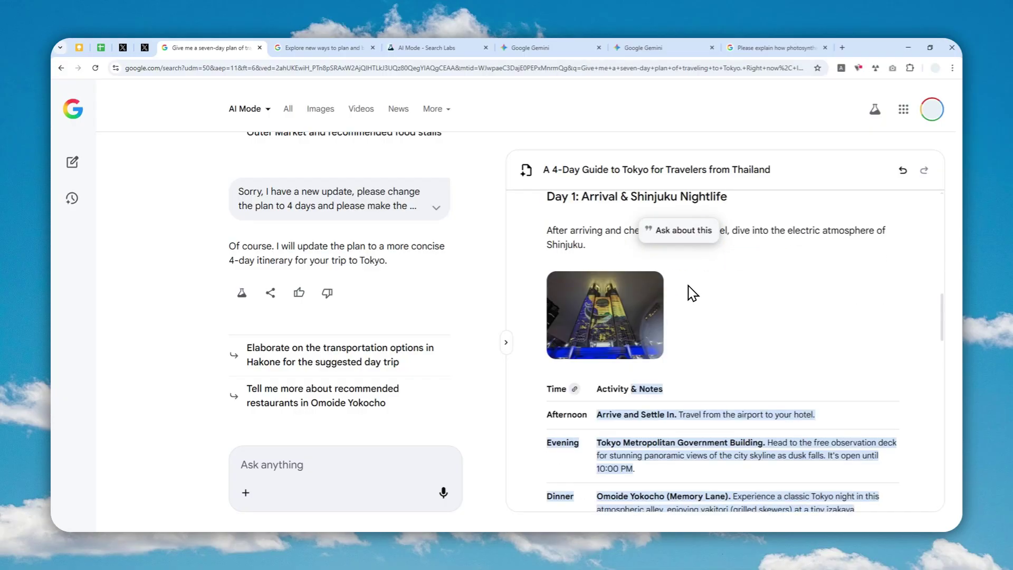
scroll(692, 301, "down", 6)
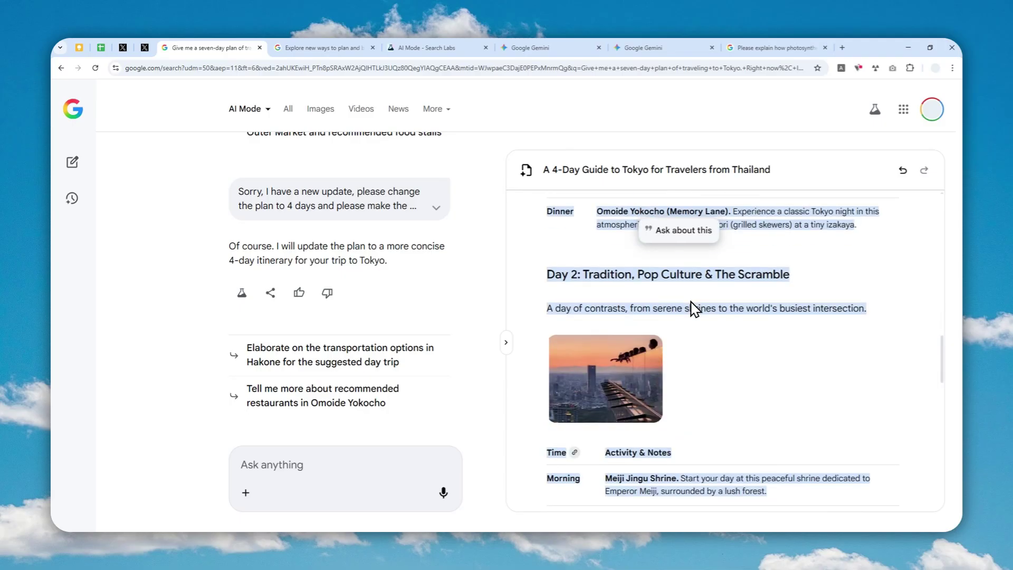
scroll(692, 302, "down", 8)
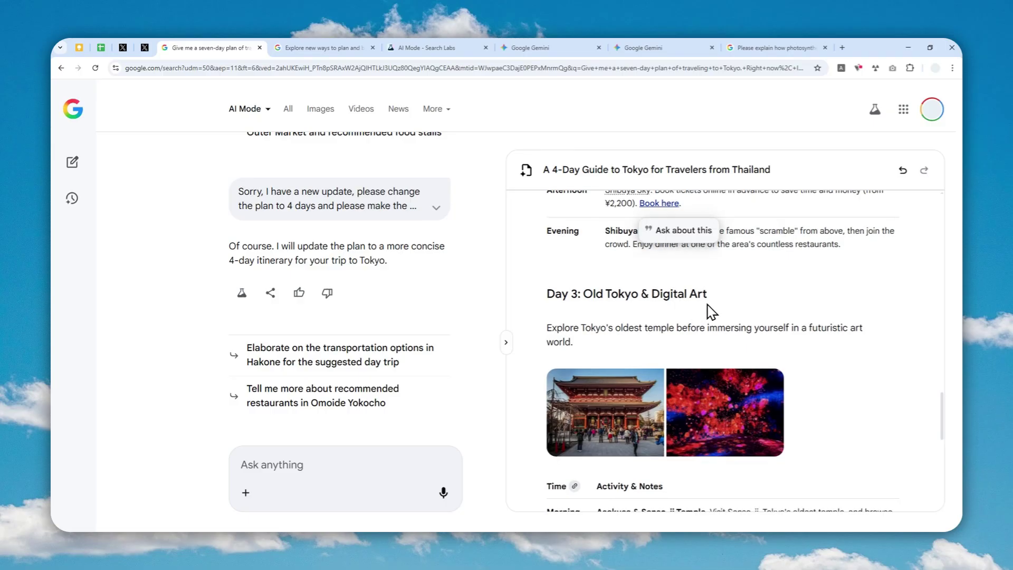
scroll(696, 318, "down", 3)
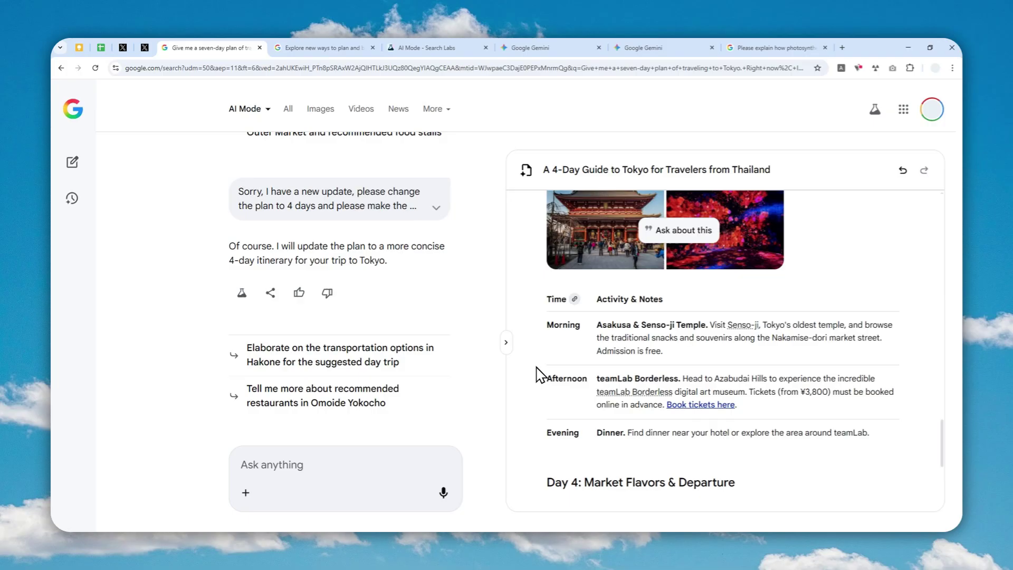
Switch to the 'New ways to plan travel with AI in Search' article
scroll(536, 369, "up", 1)
left_click(343, 48)
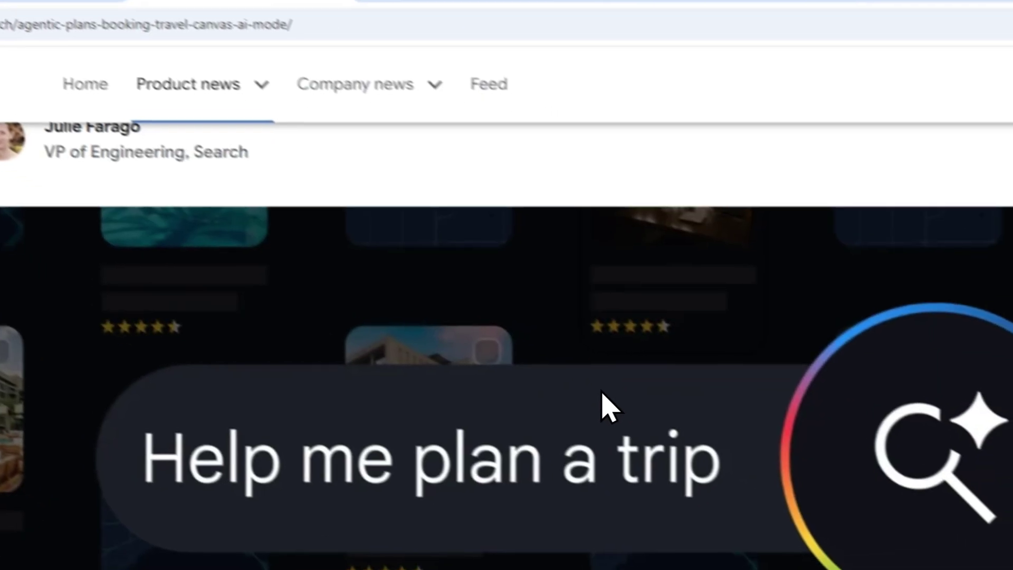
scroll(601, 392, "up", 3)
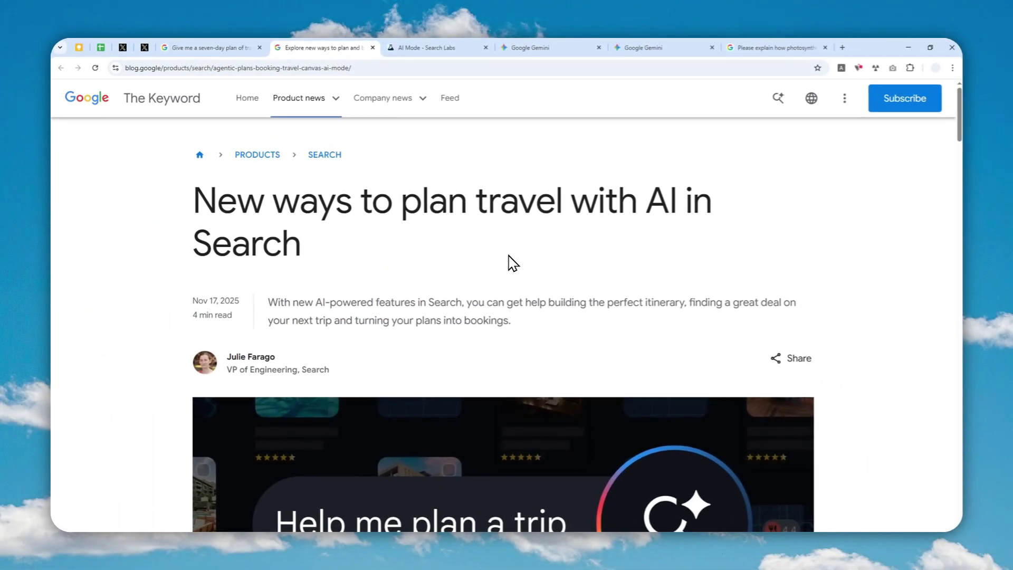